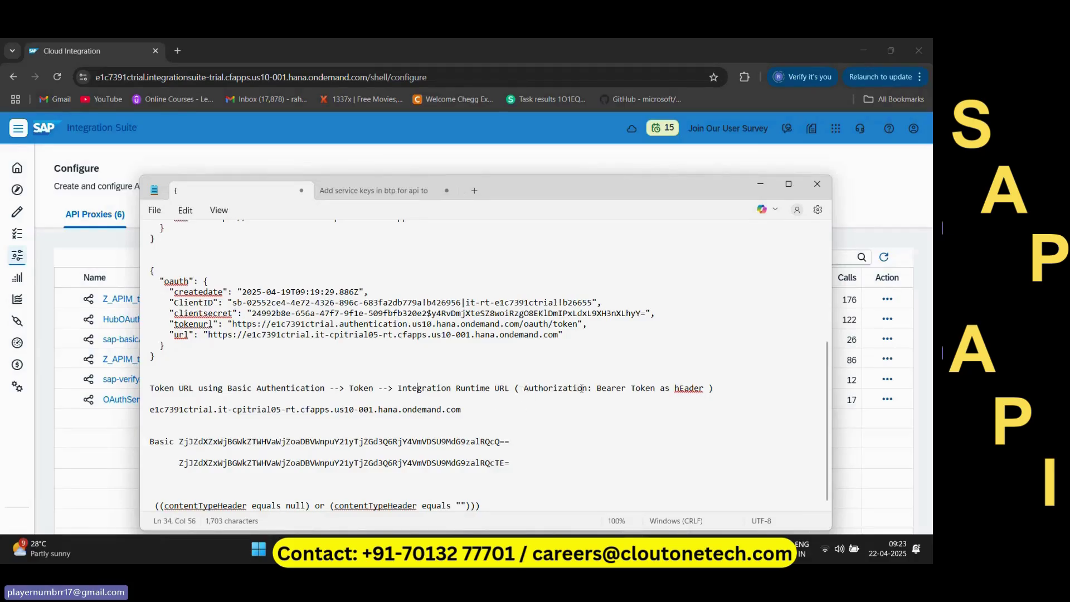
Step: Put the text notes away and open the policies of the HubOAuthService_v1 API proxy
double_click(627, 389)
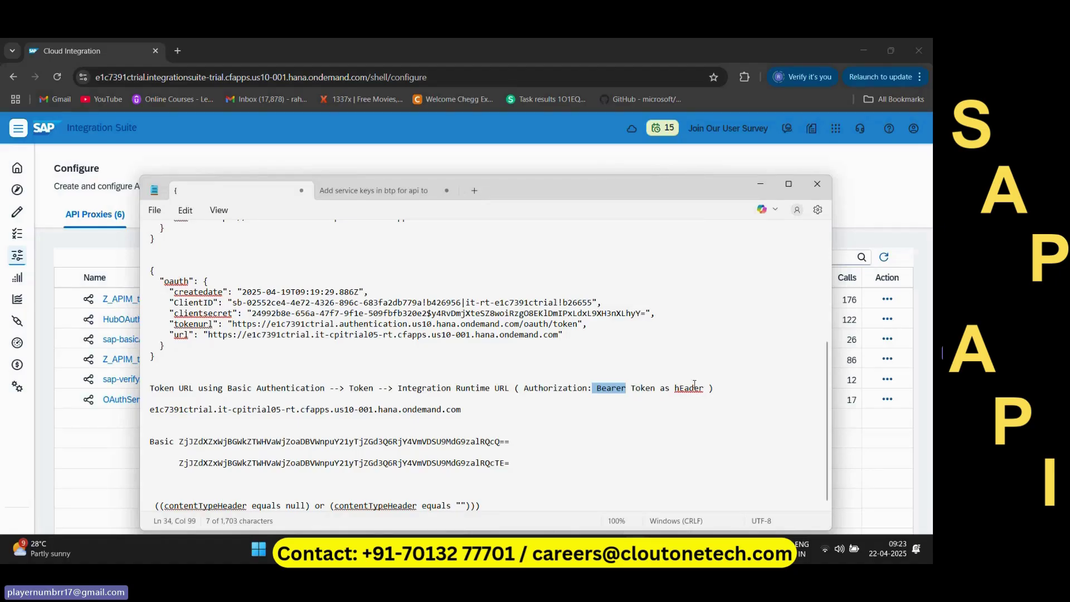
left_click(761, 185)
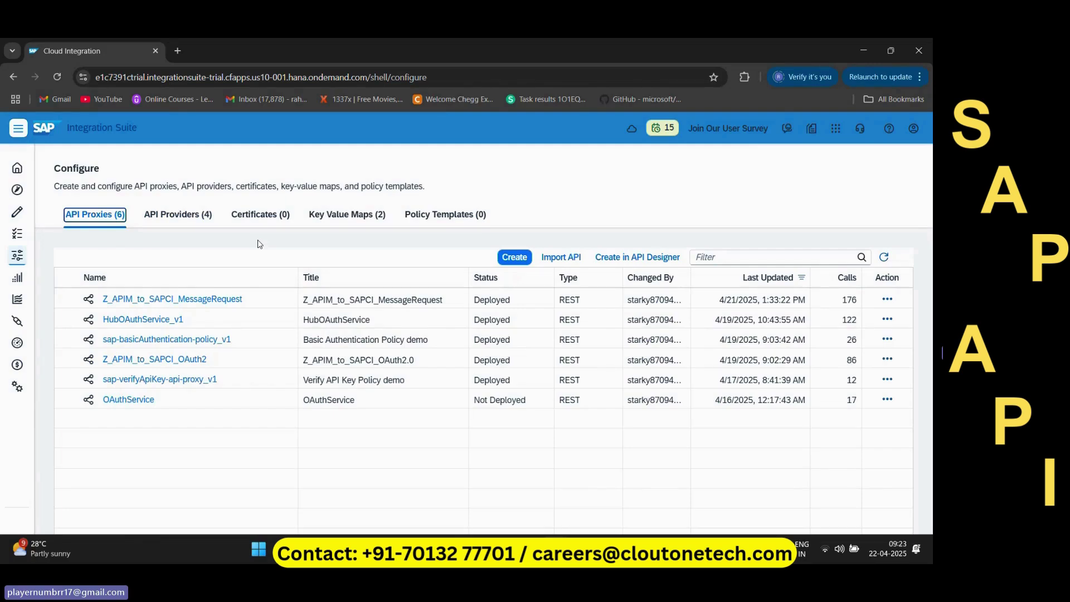
double_click(143, 321)
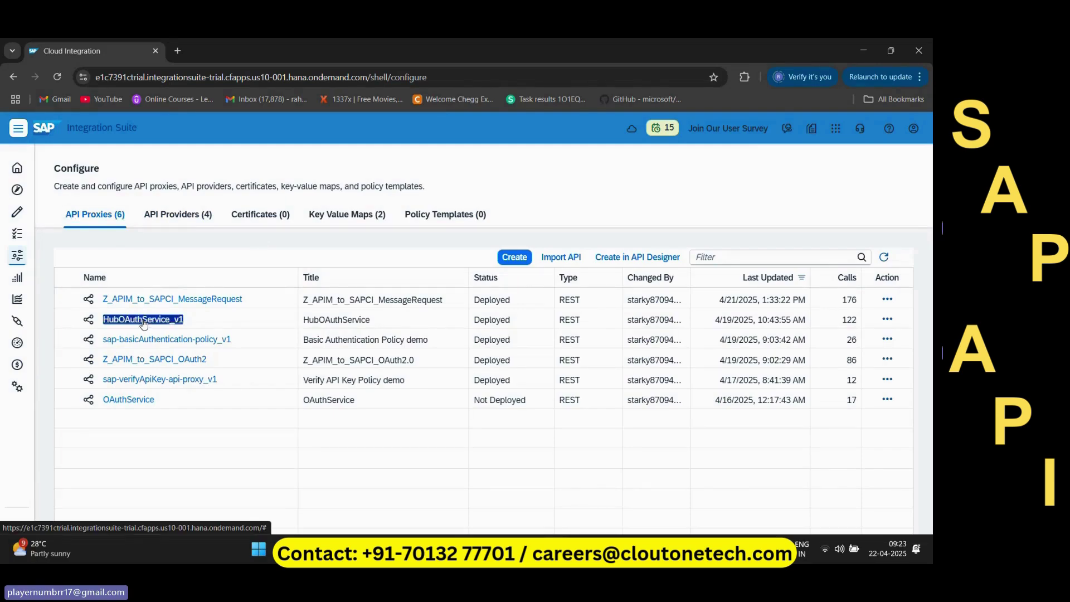
left_click(143, 321)
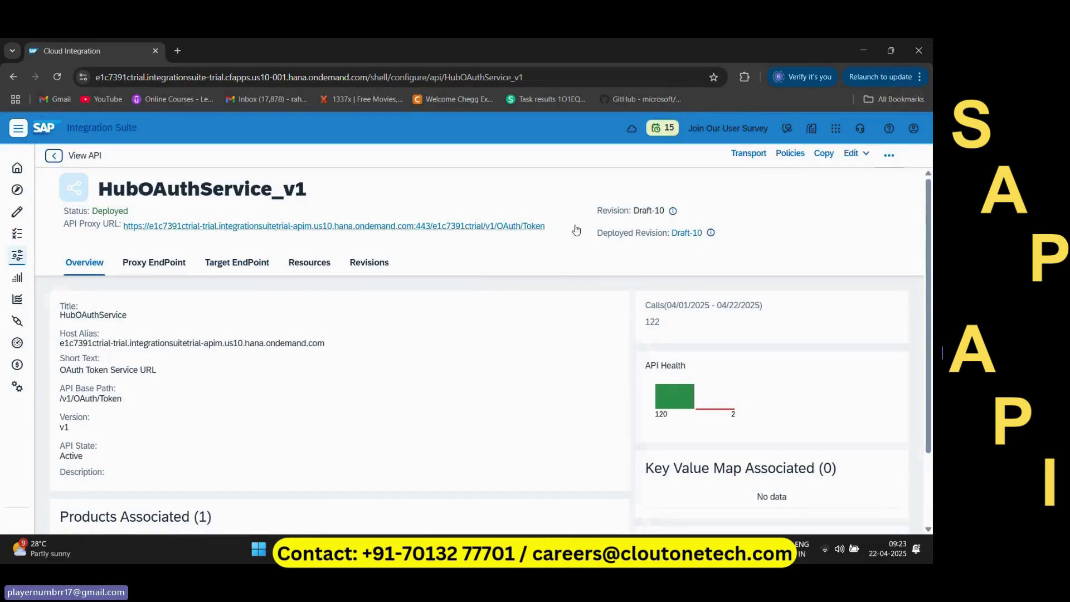
left_click(801, 156)
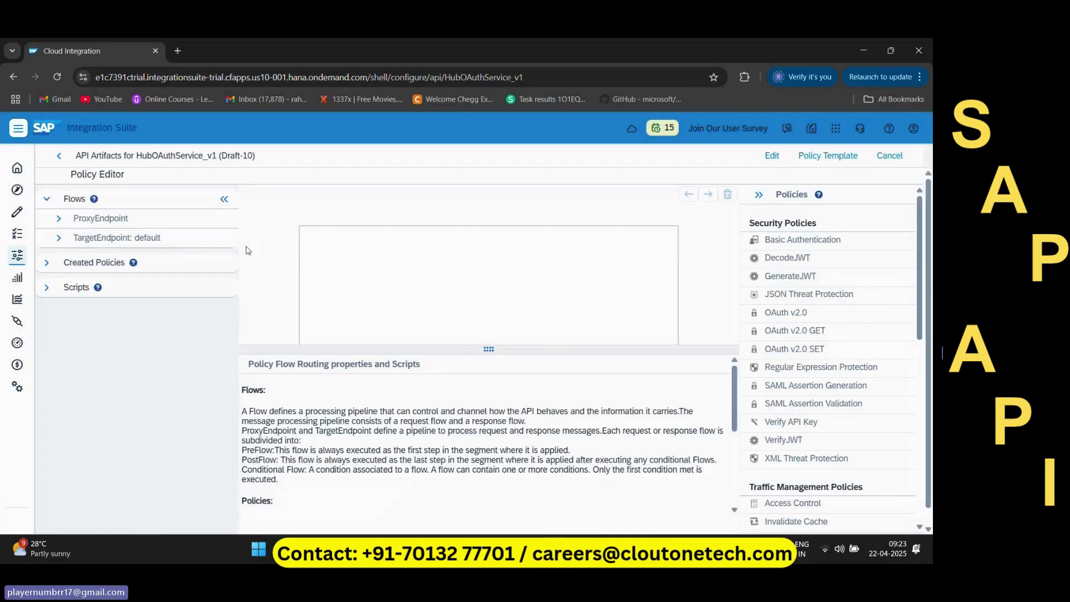
Step: Display the code of the OAuth2GenerateToken policy in the ProxyEndpoint PreFlow, enlarging its code pane
left_click(59, 217)
left_click(112, 240)
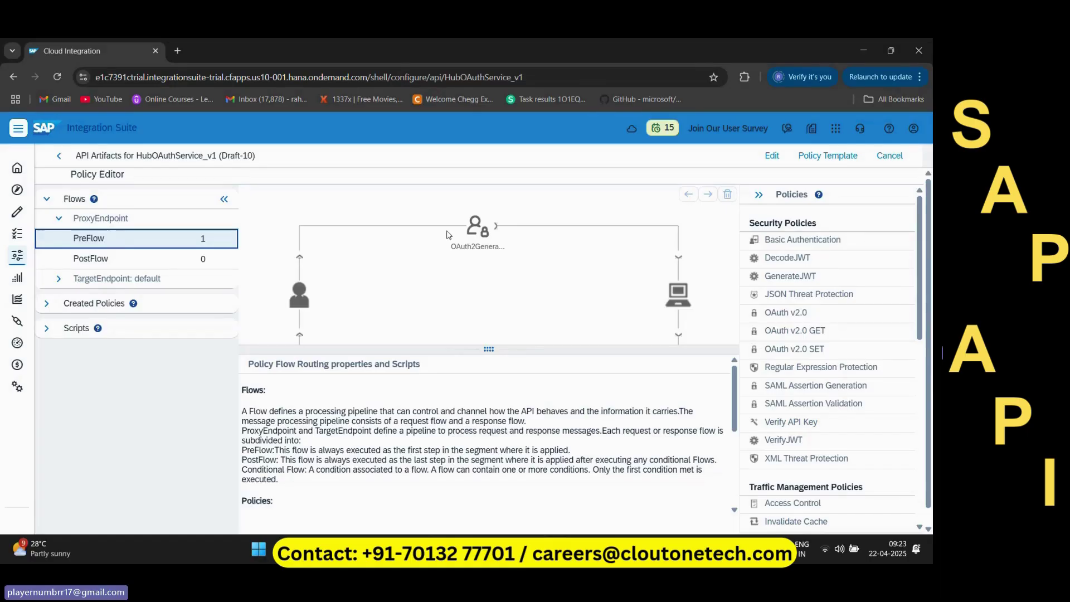
left_click(477, 238)
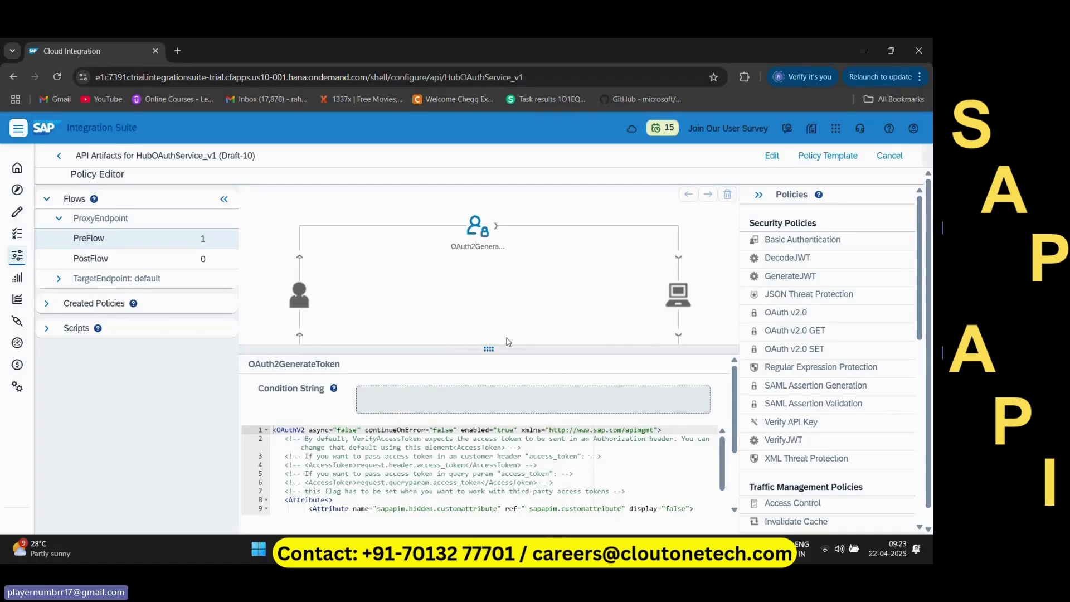
left_click_drag(489, 347, 489, 239)
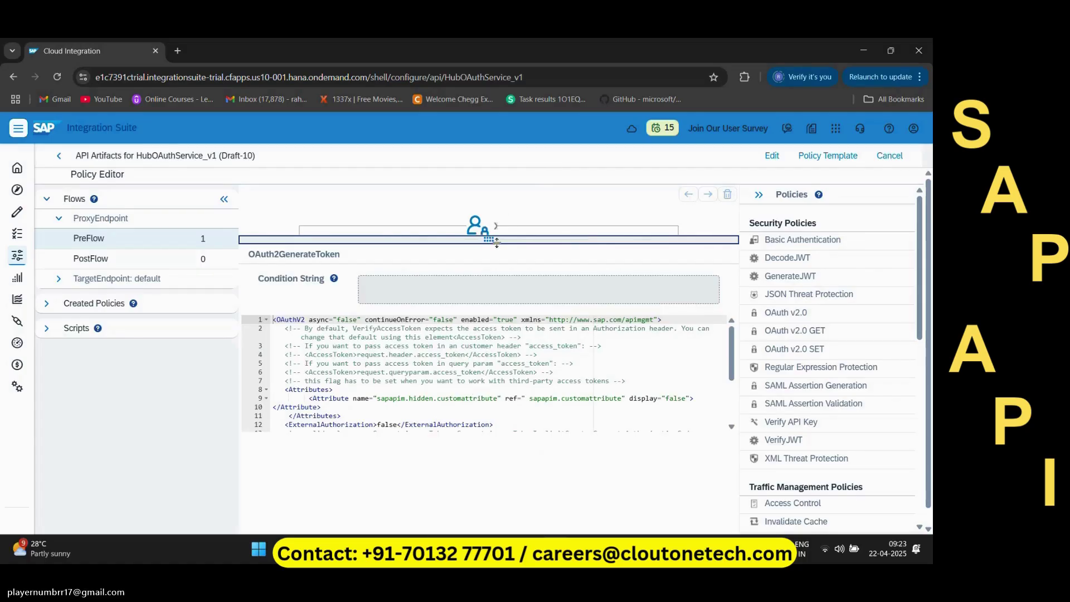
Step: Switch the policies to edit mode, copy the whole OAuth2GenerateToken code, and delete that policy from the PreFlow
left_click_drag(489, 241, 489, 334)
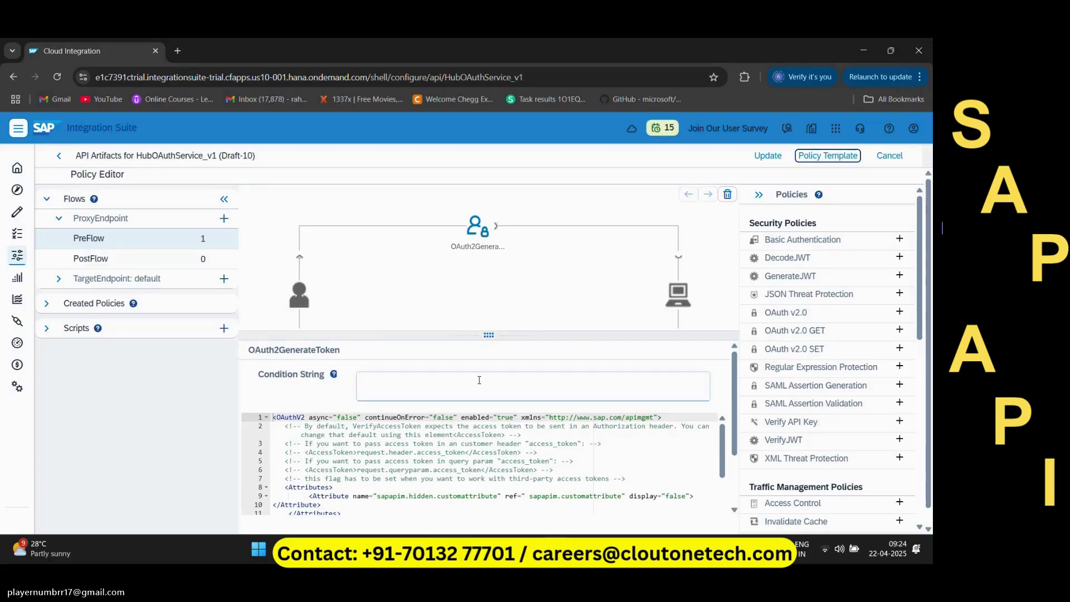
left_click(468, 506)
left_click_drag(469, 508, 462, 496)
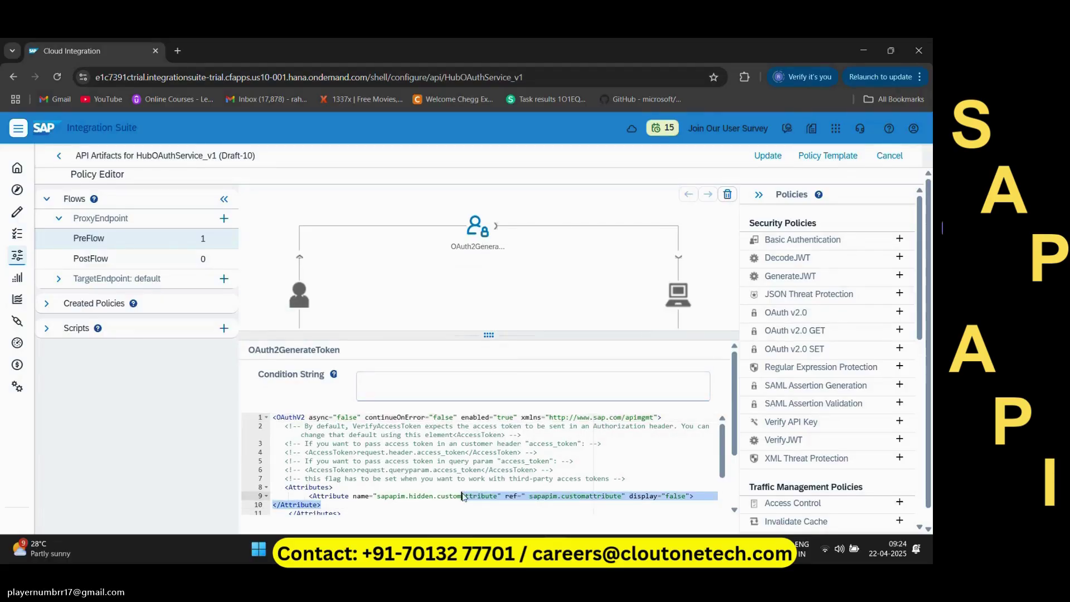
key("ctrl+a")
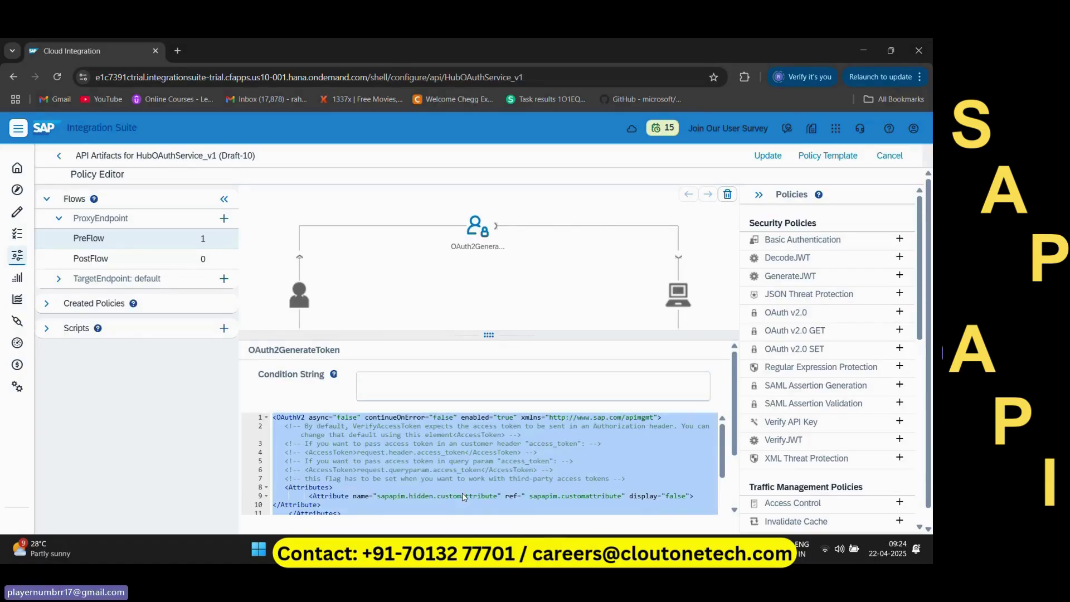
left_click(727, 194)
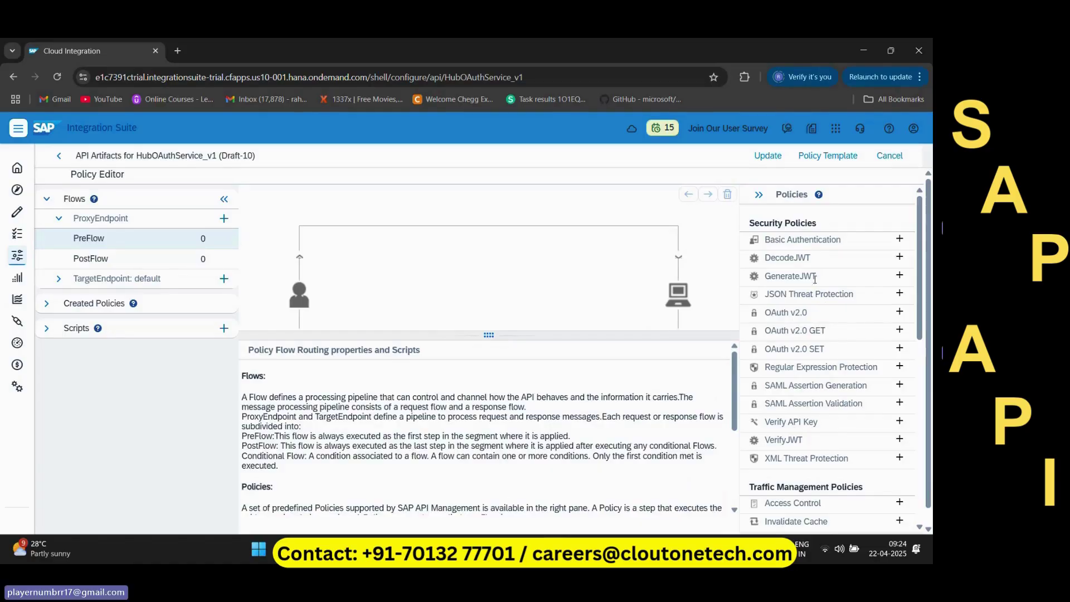
Step: Add an OAuth v2.0 policy named OAuth2Generatetoken to the ProxyEndpoint PreFlow on the Incoming Request stream
left_click(899, 312)
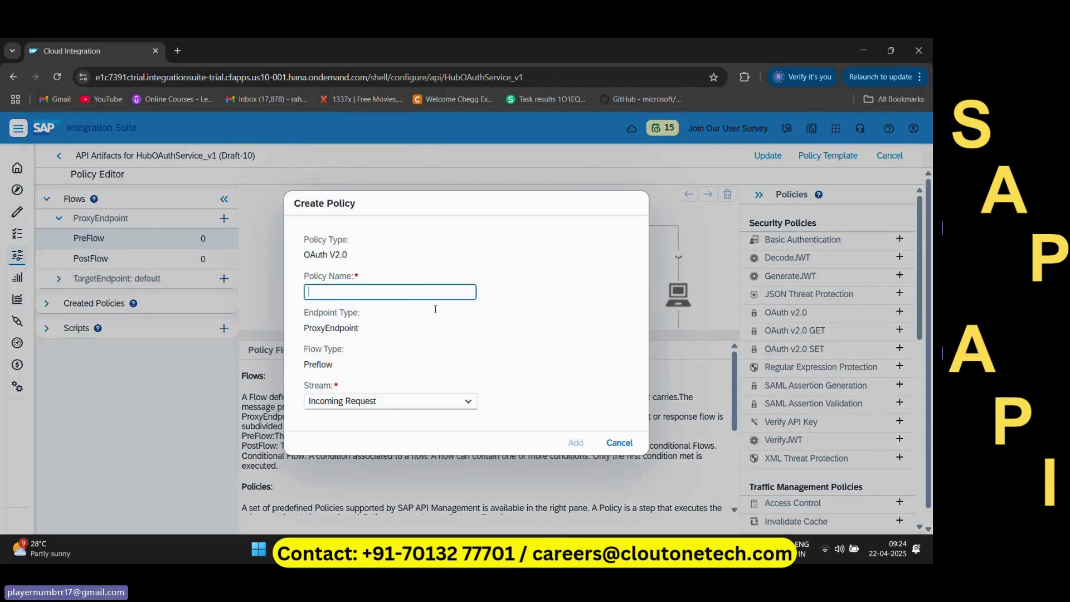
type("OAuth2V")
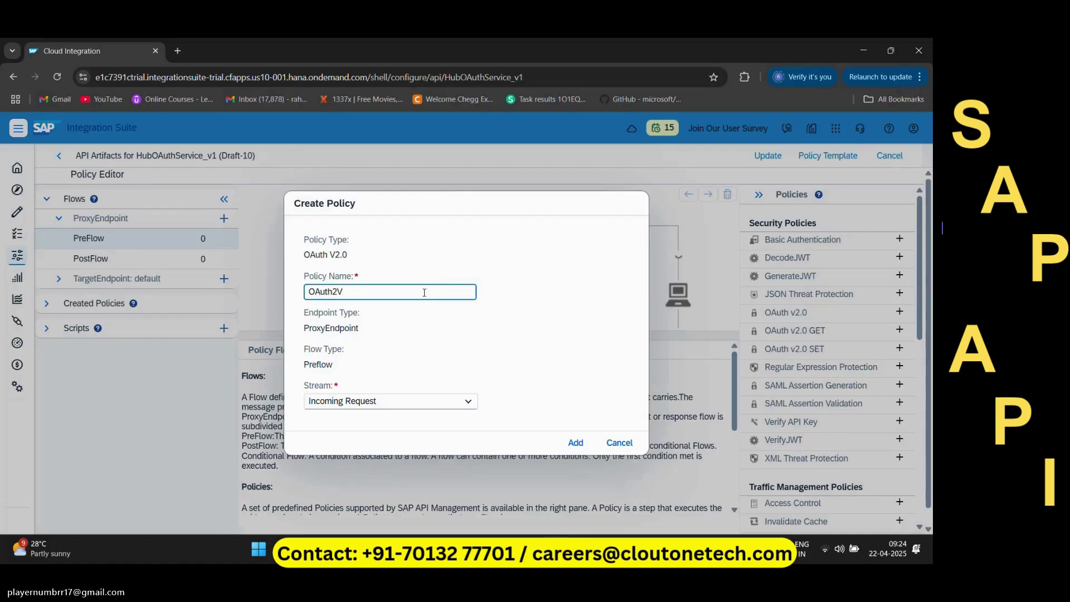
key("BackSpace")
type("GenerateToken")
left_click(571, 445)
left_click(407, 305)
key("BackSpace")
key("BackSpace")
key("BackSpace")
key("BackSpace")
type("token")
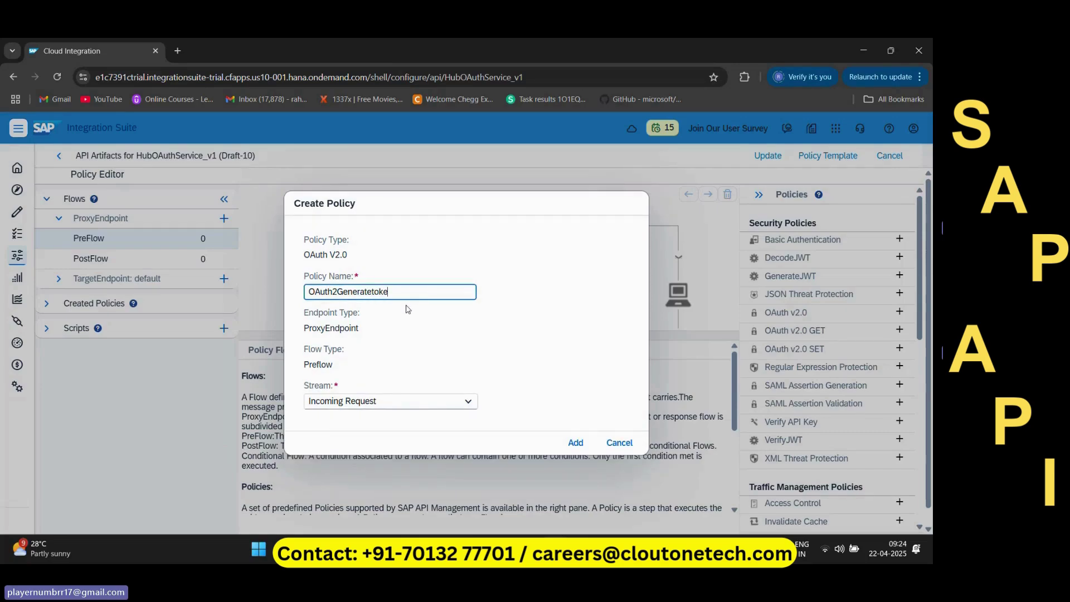
left_click(565, 450)
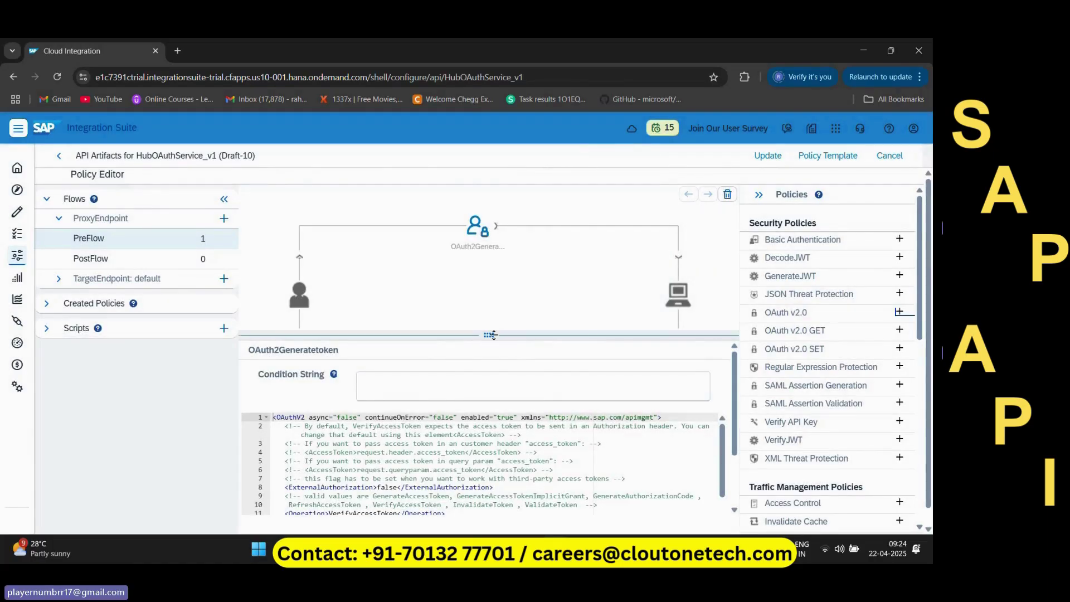
Step: Replace the Operation value in the OAuth2Generatetoken policy code with GenerateToken
left_click_drag(493, 335, 489, 248)
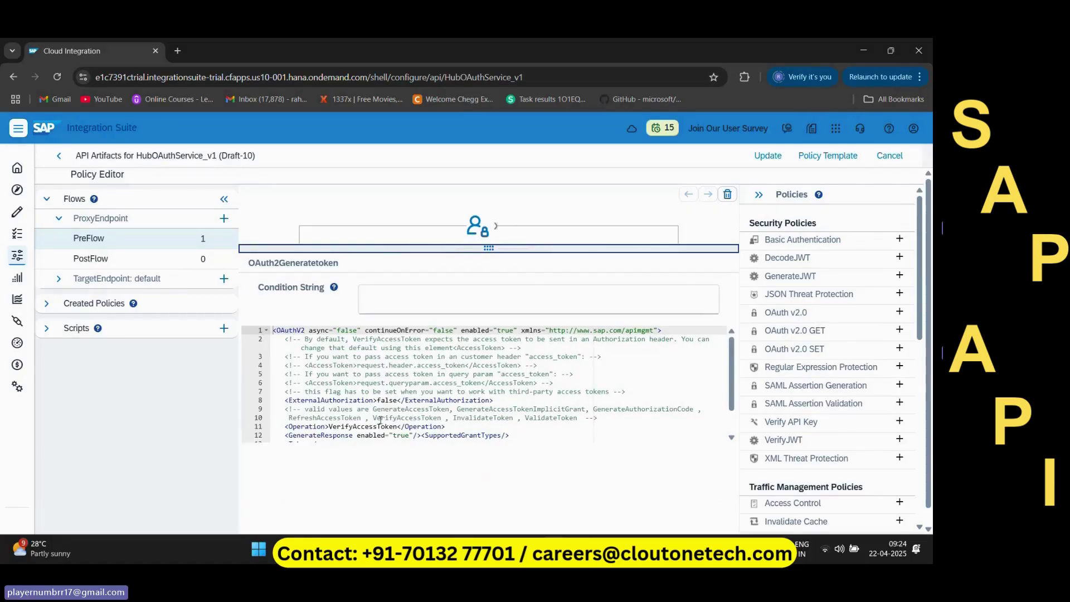
scroll(381, 423, "down", 1)
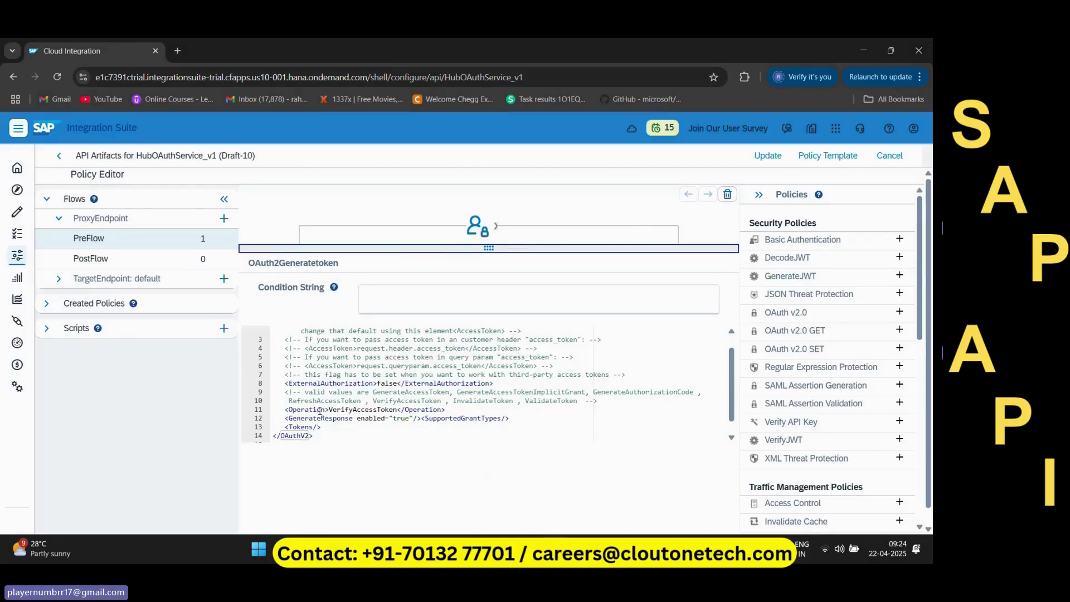
left_click(394, 409)
left_click_drag(397, 409, 330, 416)
type("Generate")
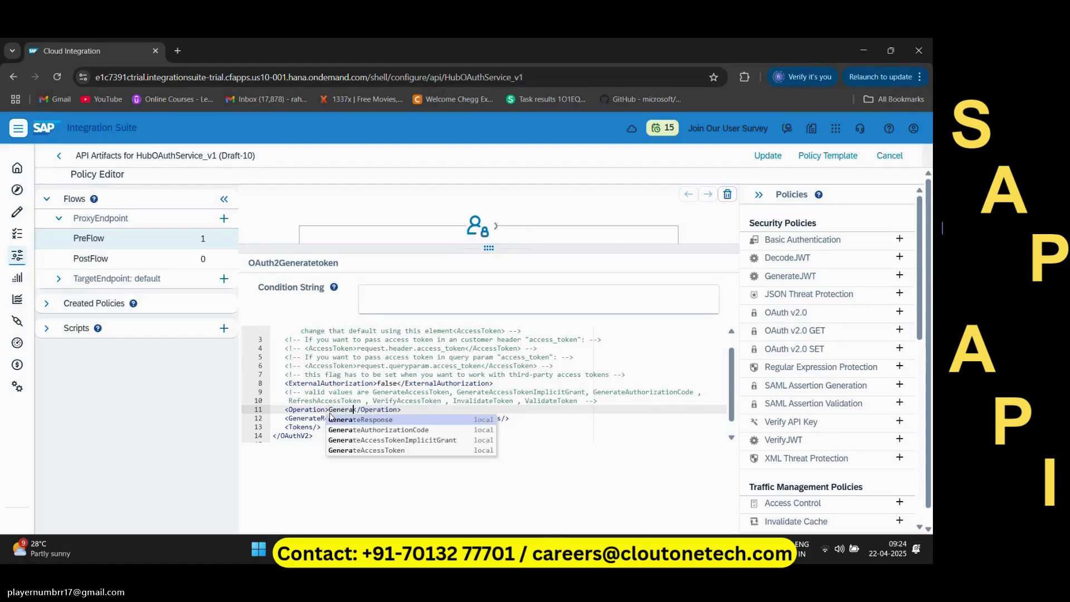
type("Token")
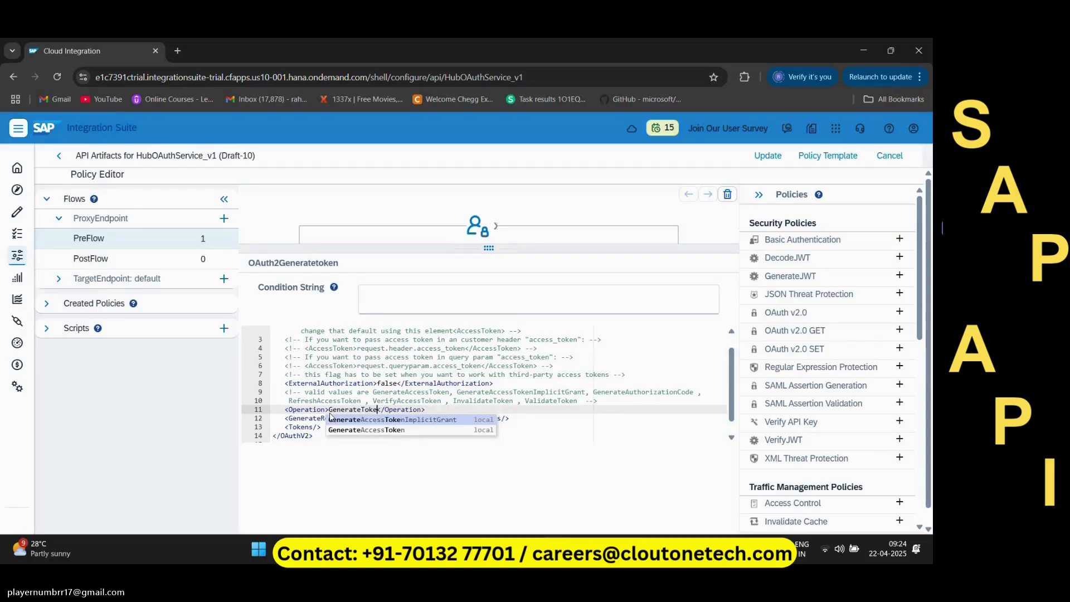
left_click(381, 393)
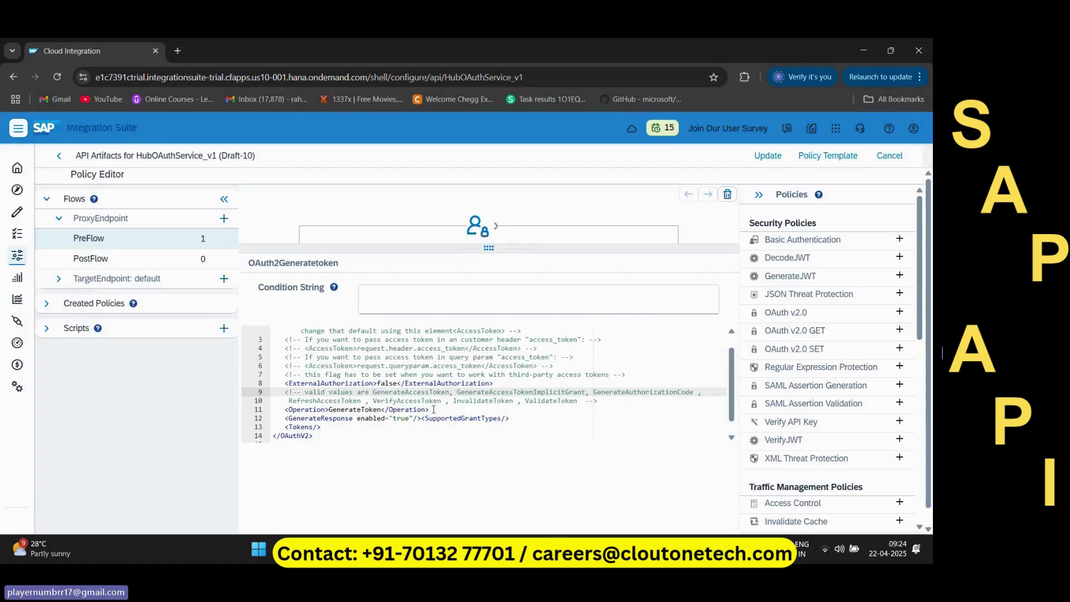
scroll(457, 385, "up", 1)
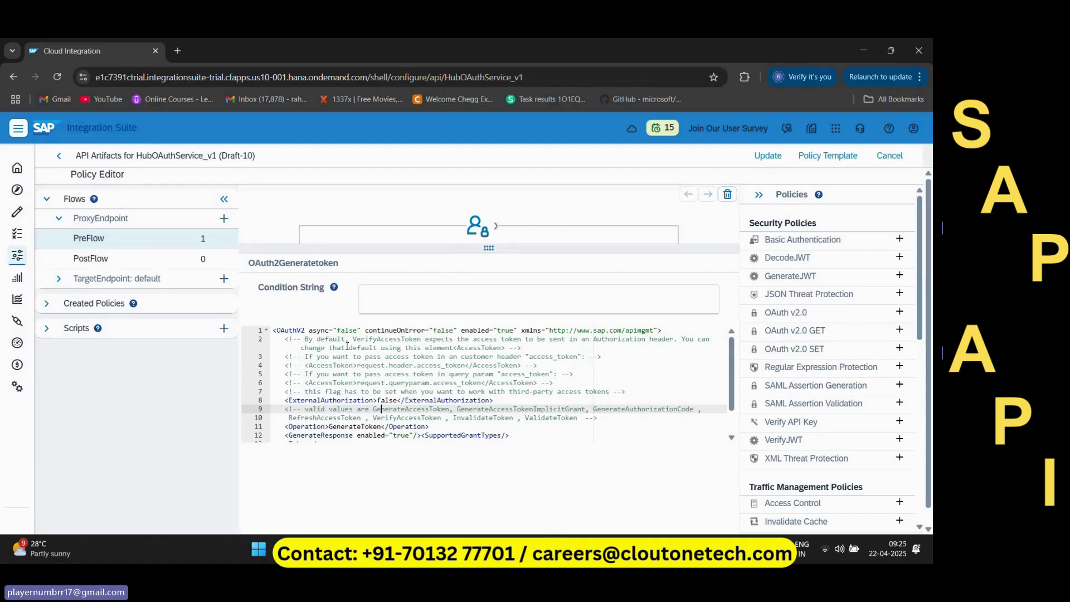
scroll(351, 362, "down", 1)
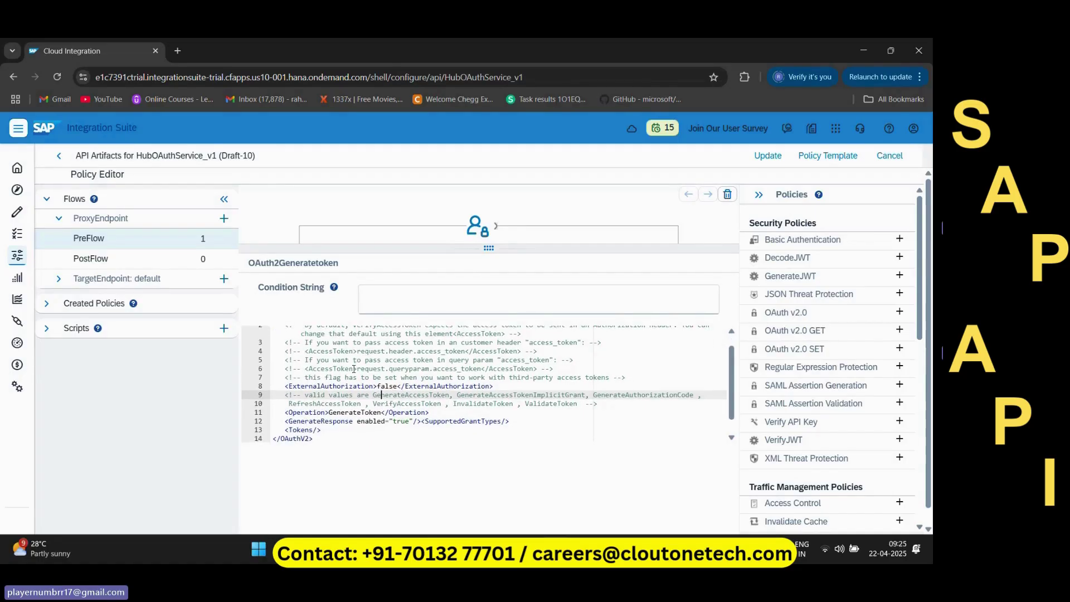
scroll(354, 369, "up", 2)
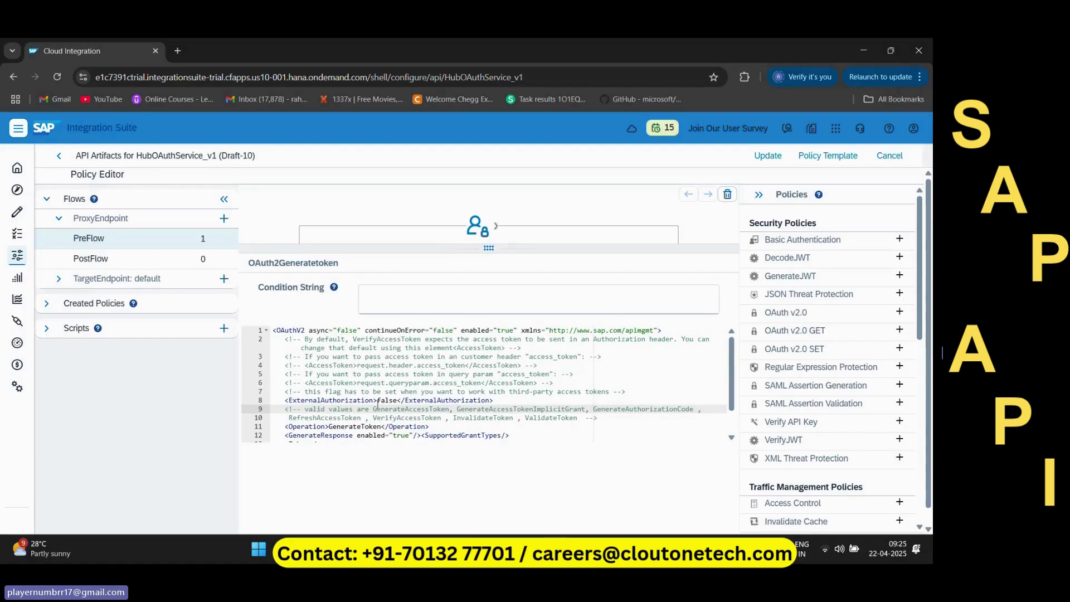
scroll(335, 432, "down", 1)
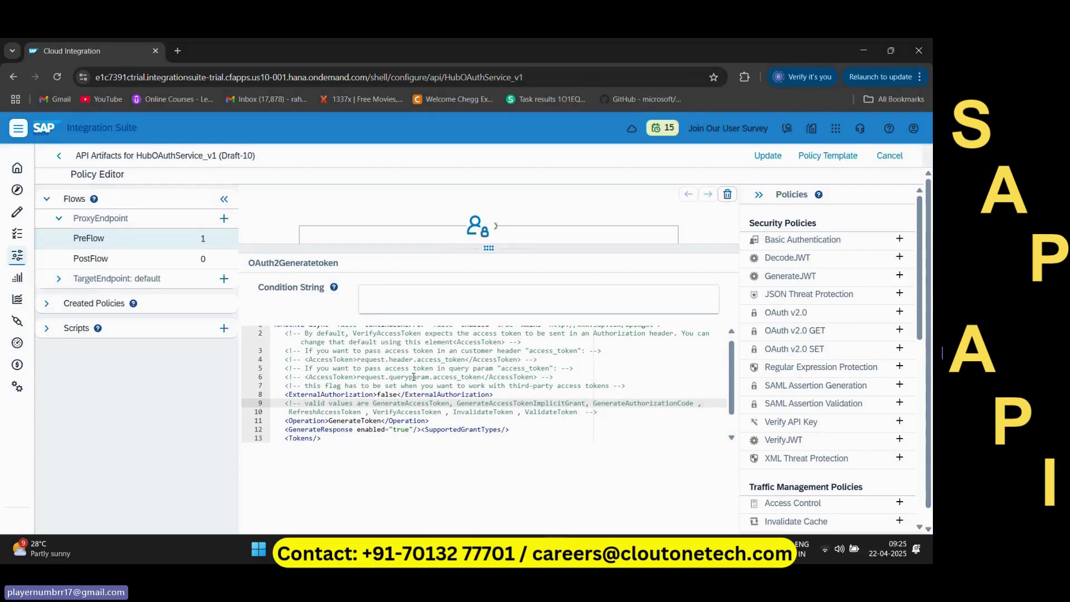
scroll(414, 377, "up", 1)
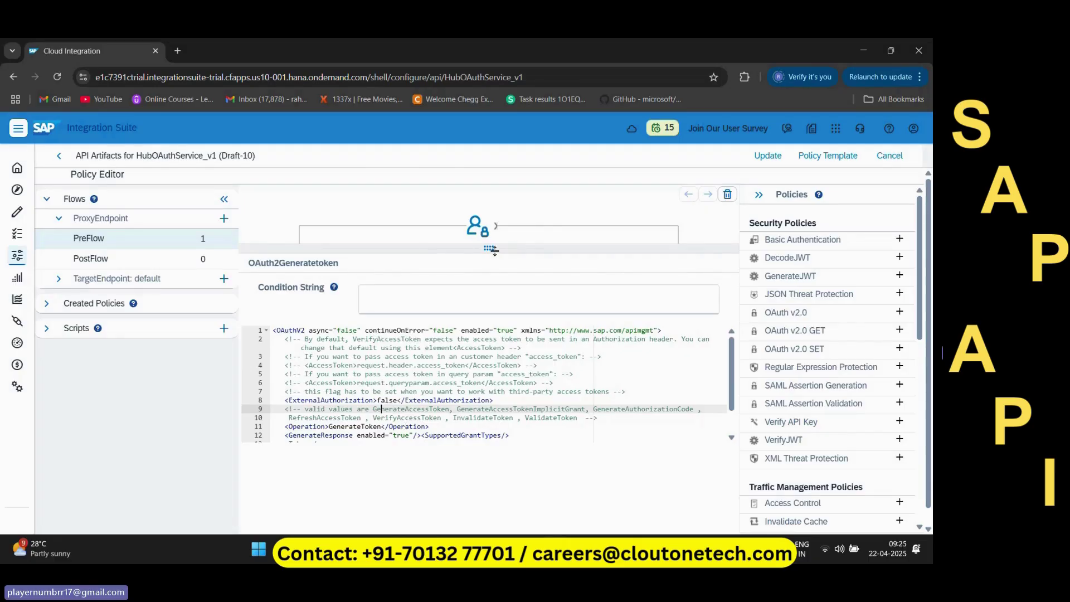
left_click_drag(490, 248, 489, 251)
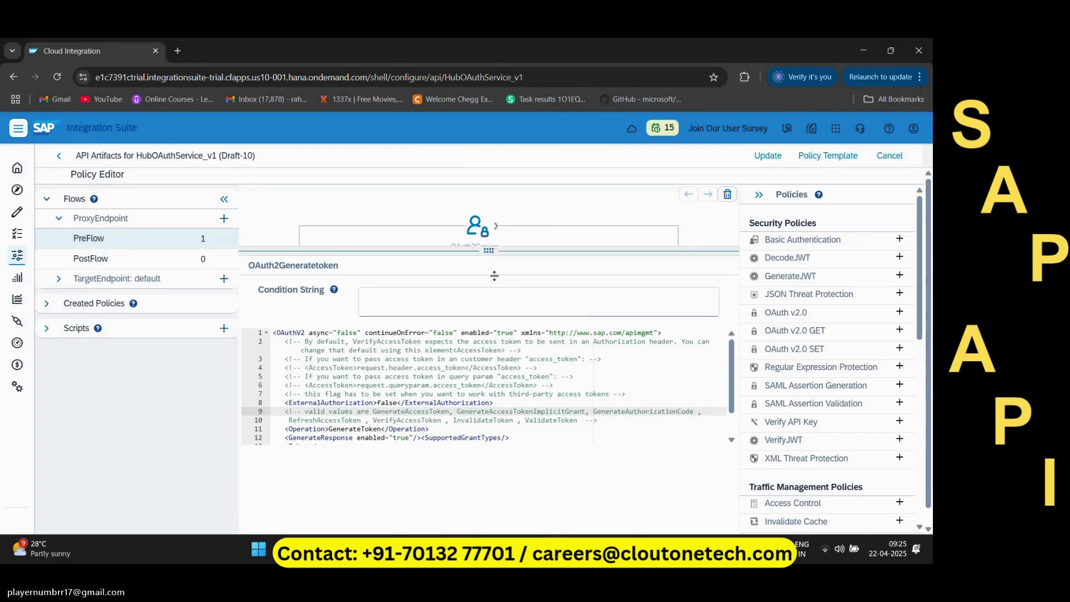
Step: Switch to Notepad, paste the copied policy code at the end of Source_Schema.xsd, and copy GenerateAccessToken from its Operation element
mouse_move(700, 502)
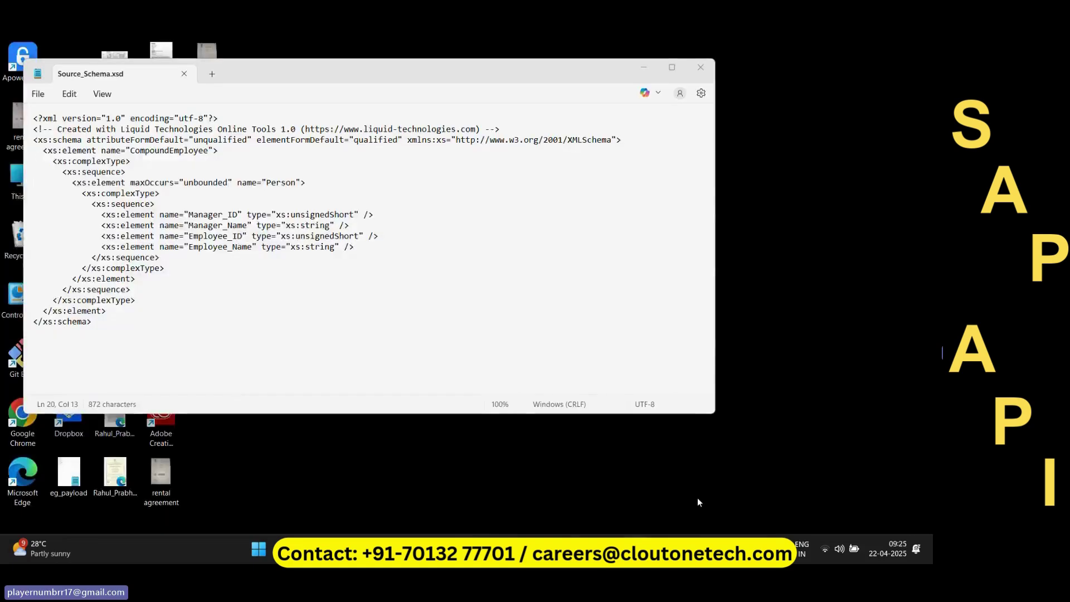
left_click(697, 498)
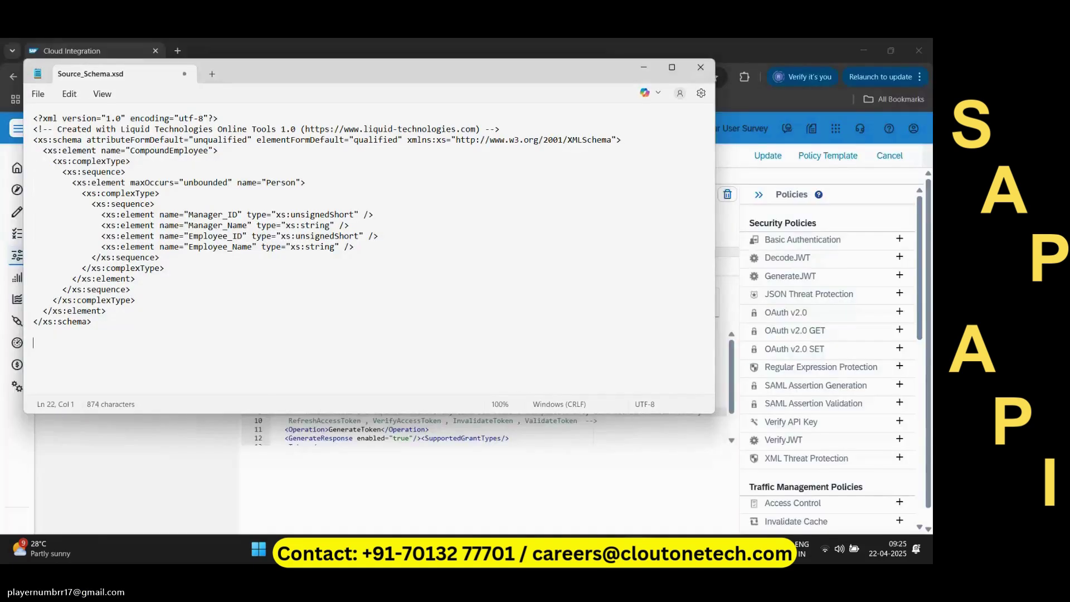
key("super+v")
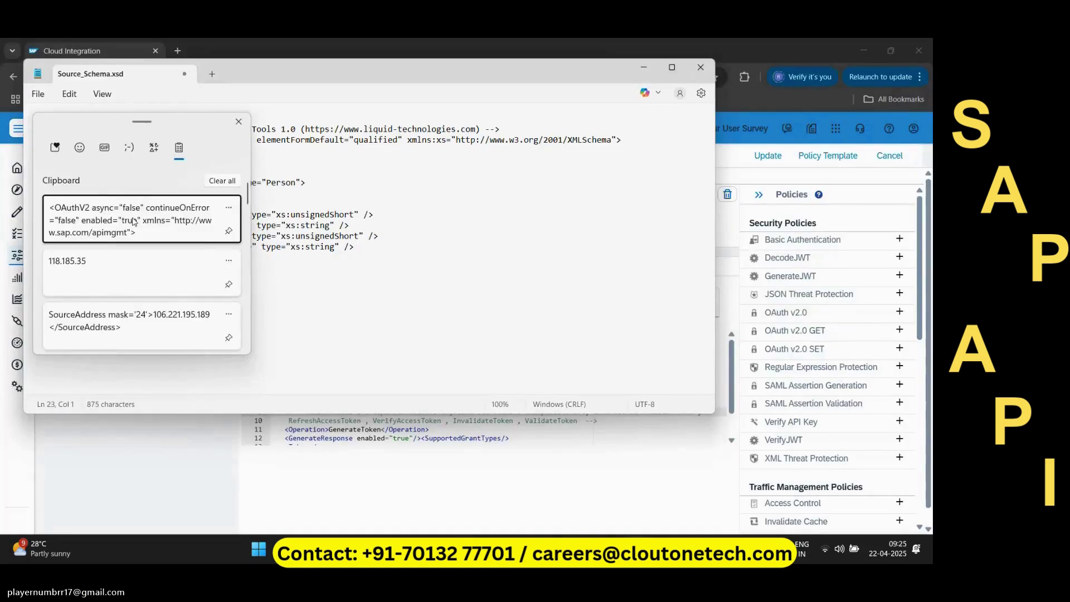
left_click(134, 221)
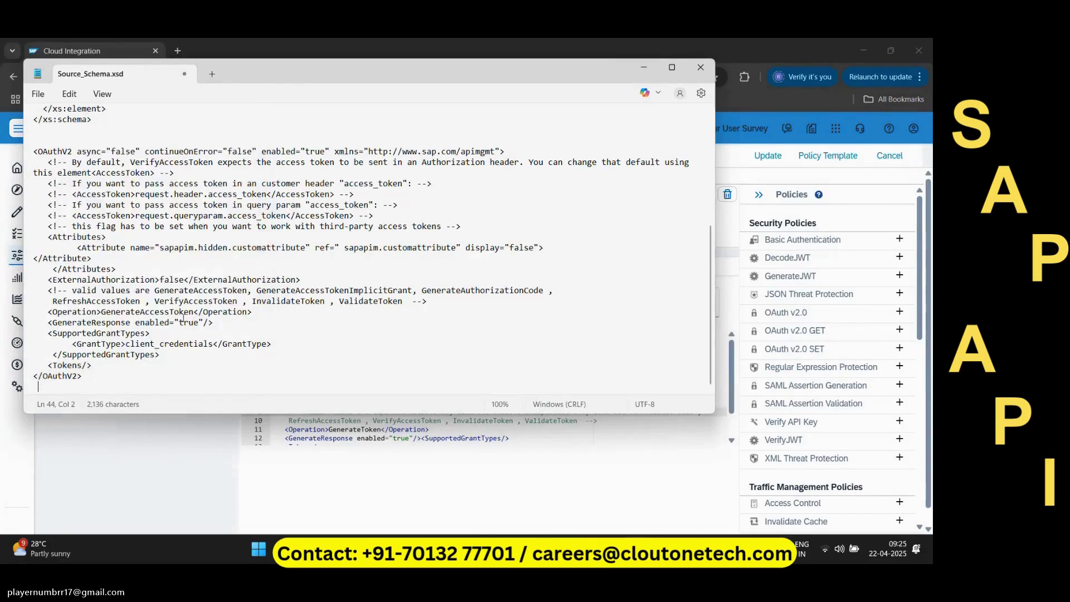
left_click_drag(192, 312, 101, 313)
key("ctrl+c")
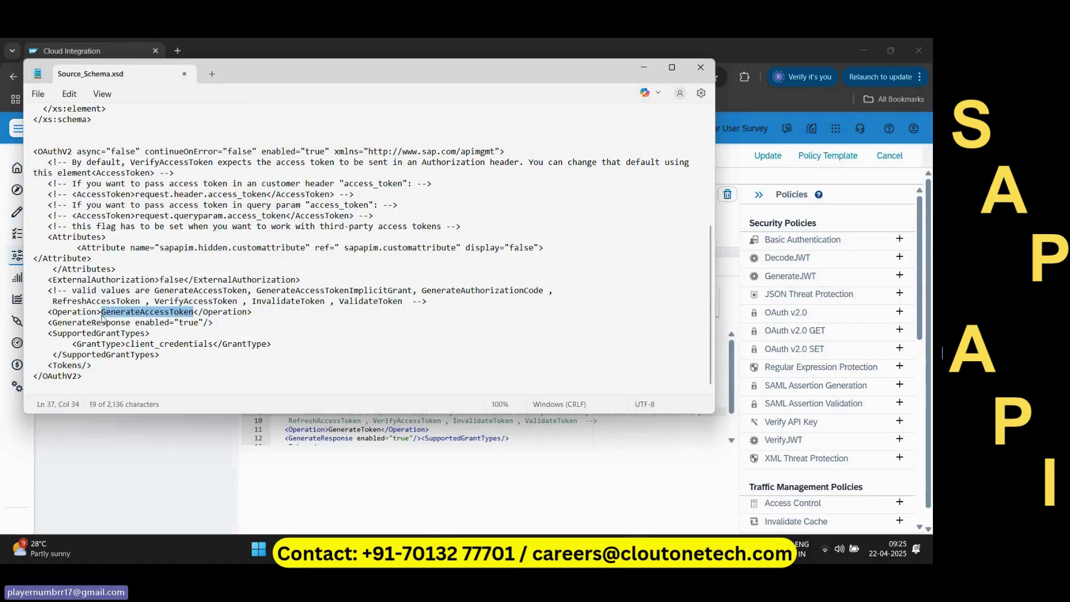
Step: Return to the policy editor and replace the Operation value in the OAuth2Generatetoken code with GenerateAccessToken
left_click(375, 438)
left_click_drag(381, 429, 329, 429)
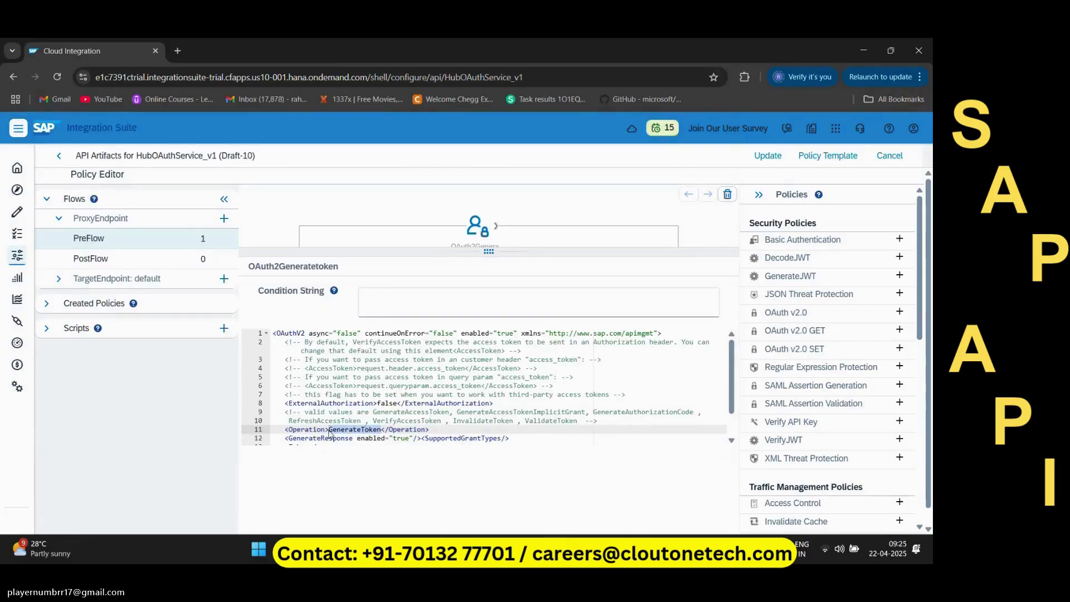
type("V")
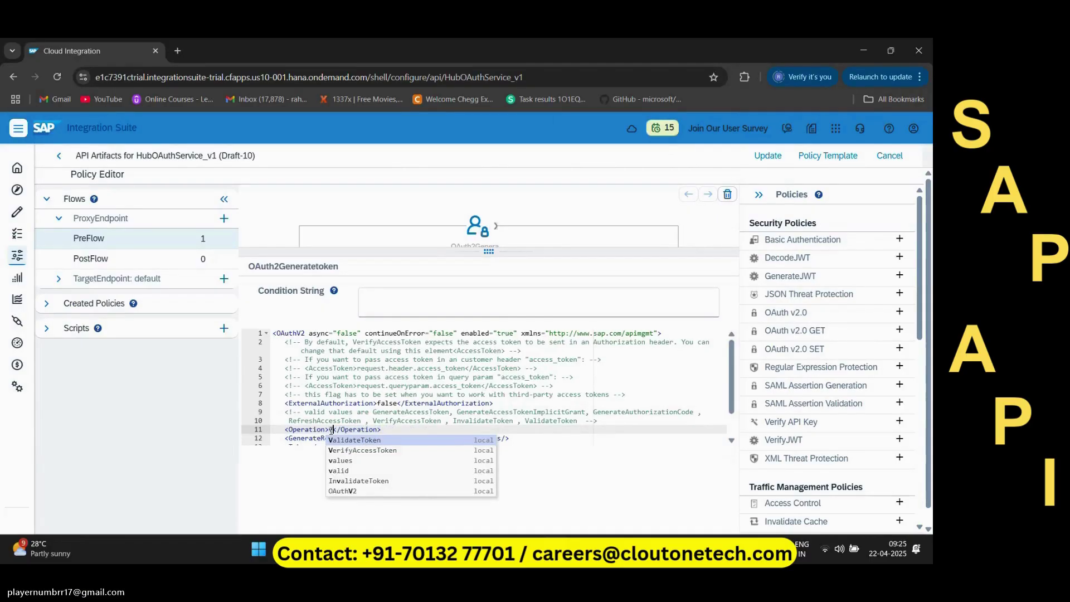
key("BackSpace")
key("ctrl+v")
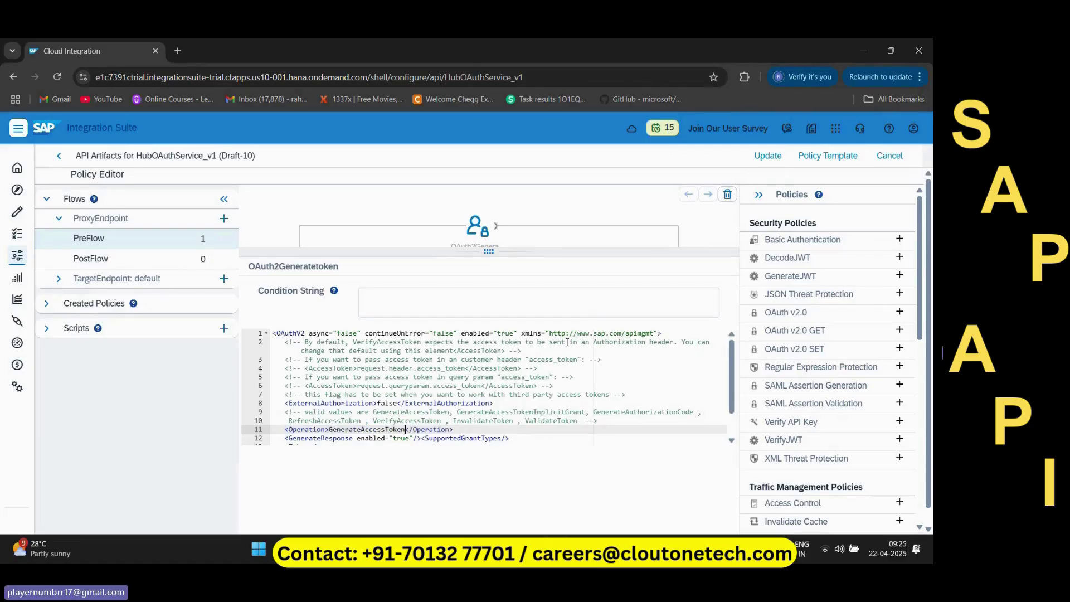
Step: Apply the policy changes to HubOAuthService_v1 and set the default route rule's Target End Point to None
left_click(767, 157)
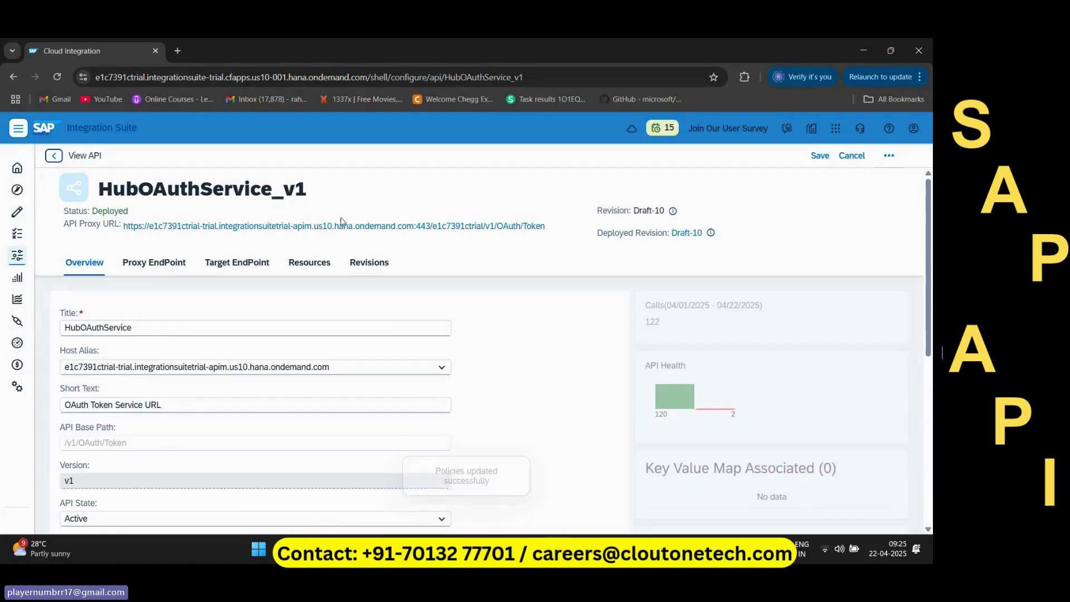
left_click(262, 266)
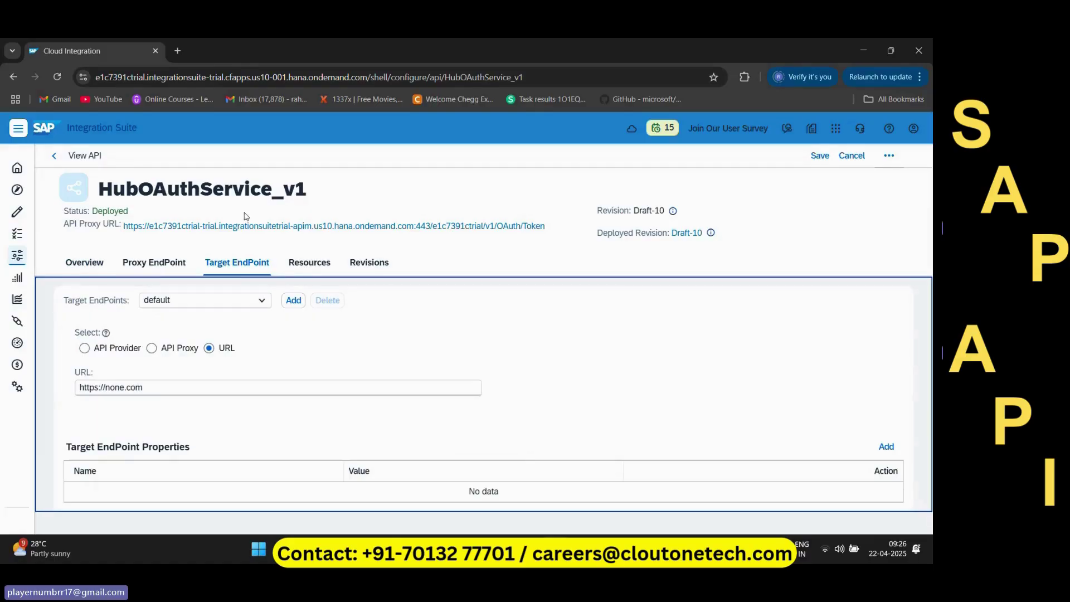
left_click(158, 267)
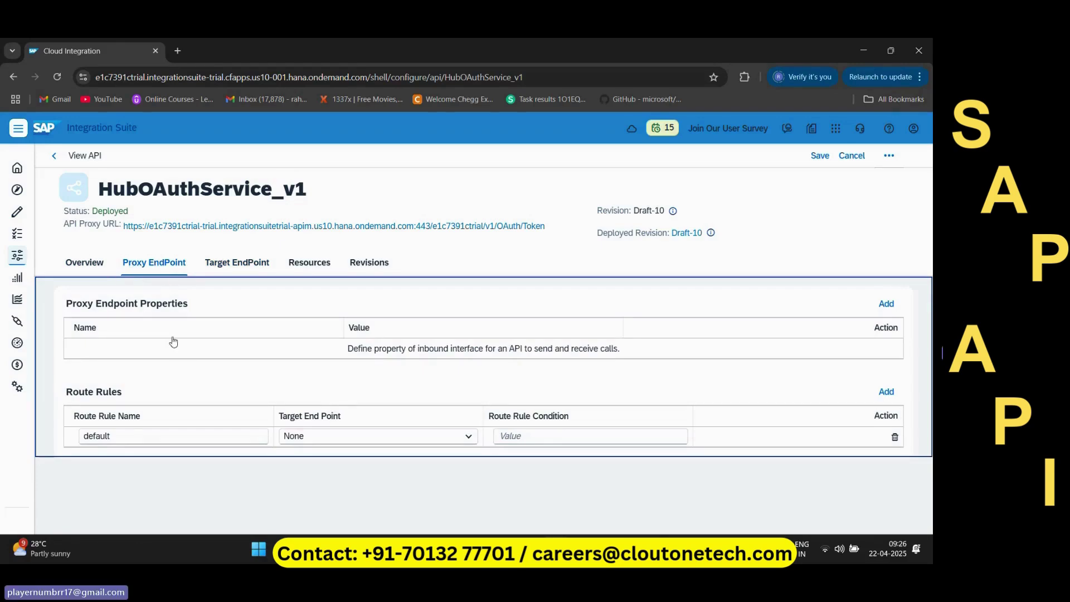
left_click(461, 439)
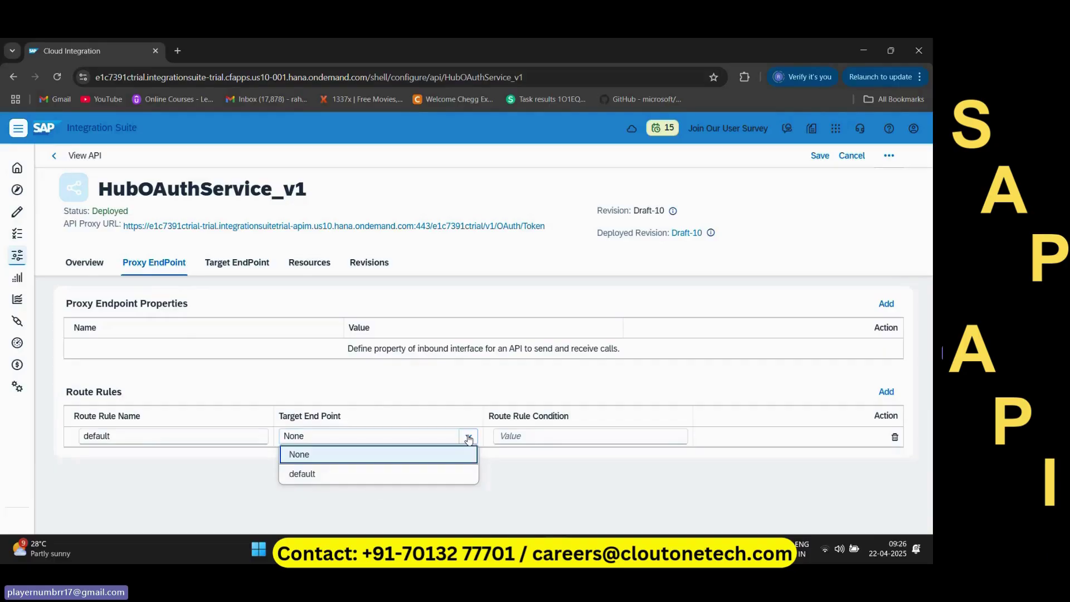
left_click(346, 456)
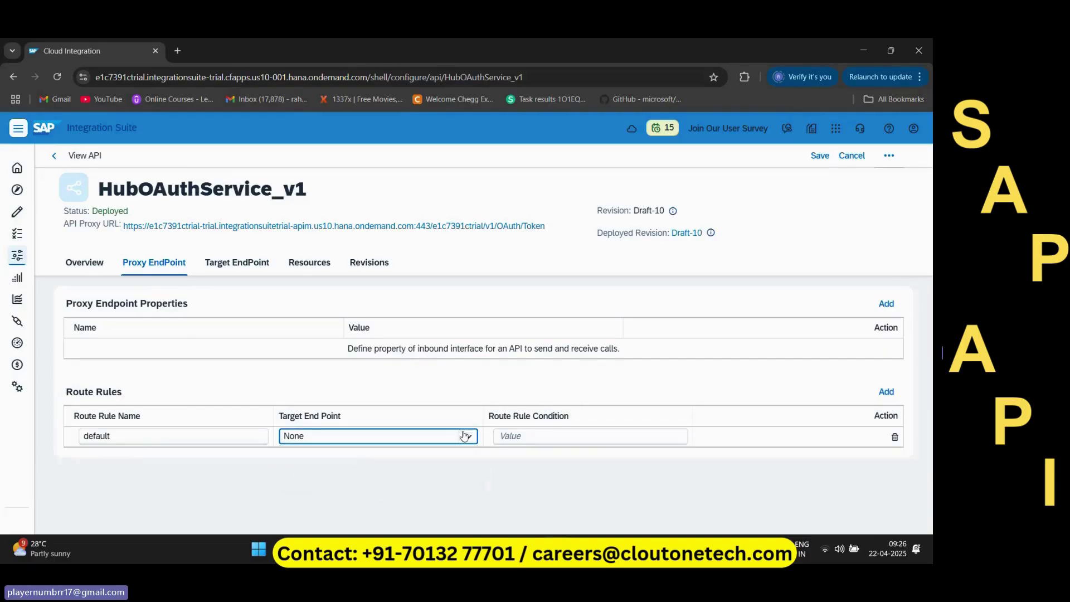
left_click(361, 393)
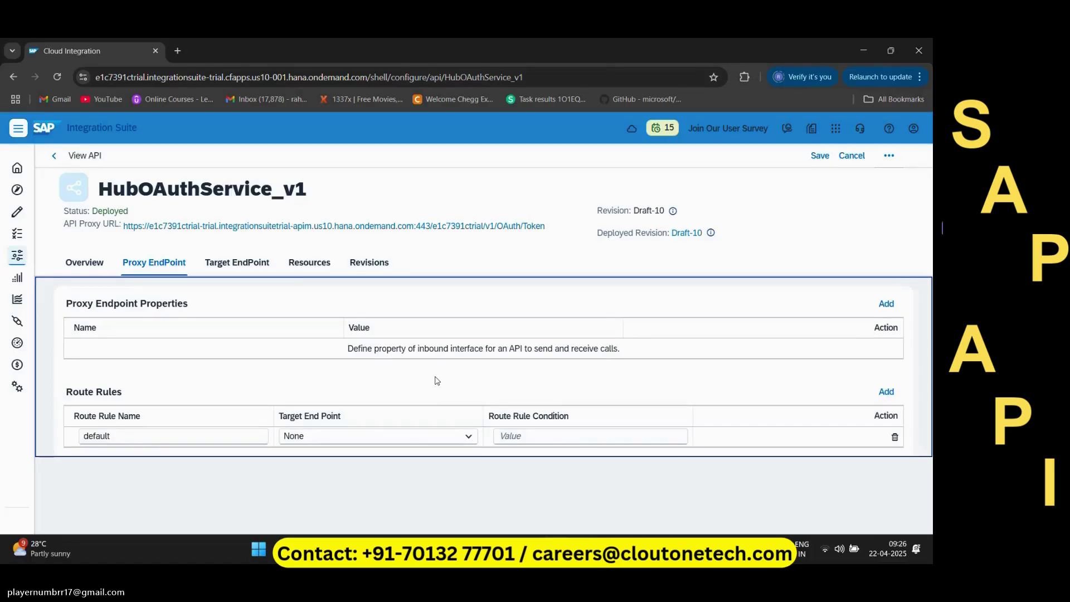
Step: Save and deploy the updated HubOAuthService_v1 proxy, and return to the list of API proxies
left_click(819, 156)
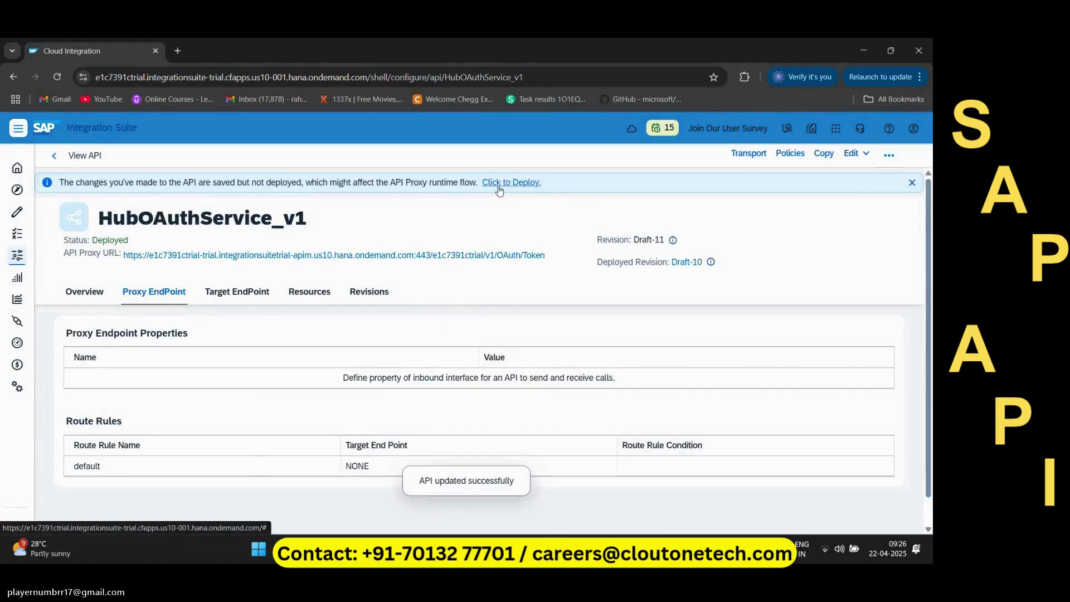
left_click(499, 183)
left_click(500, 366)
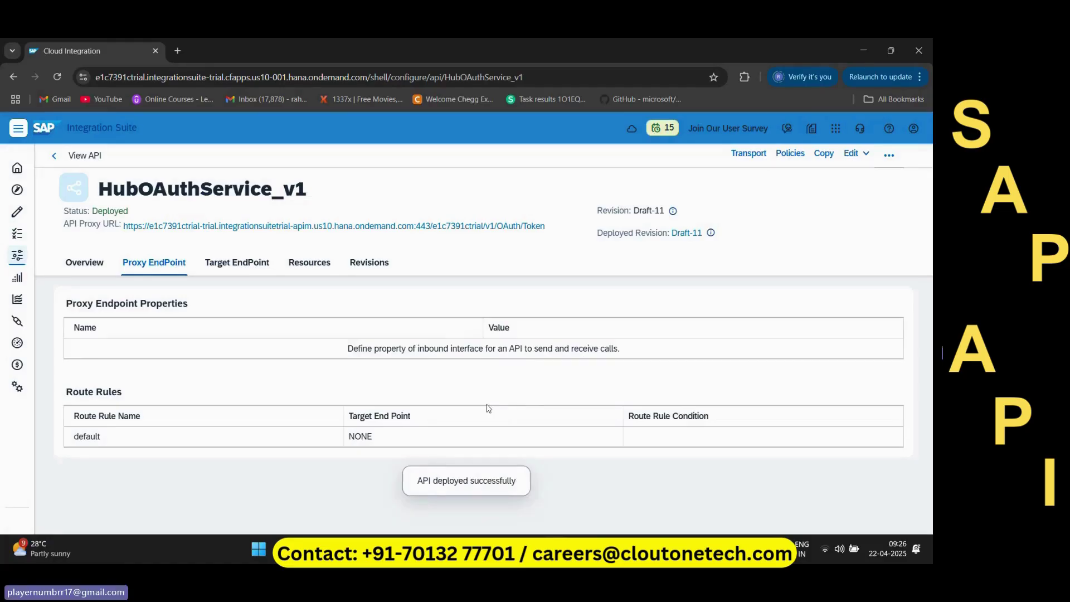
left_click(54, 161)
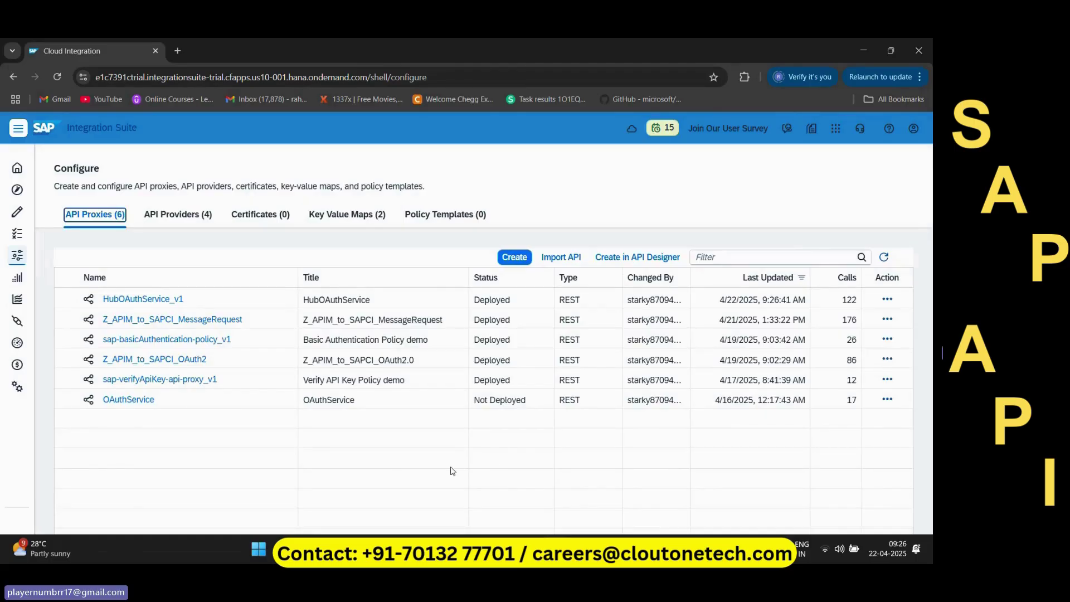
left_click(581, 479)
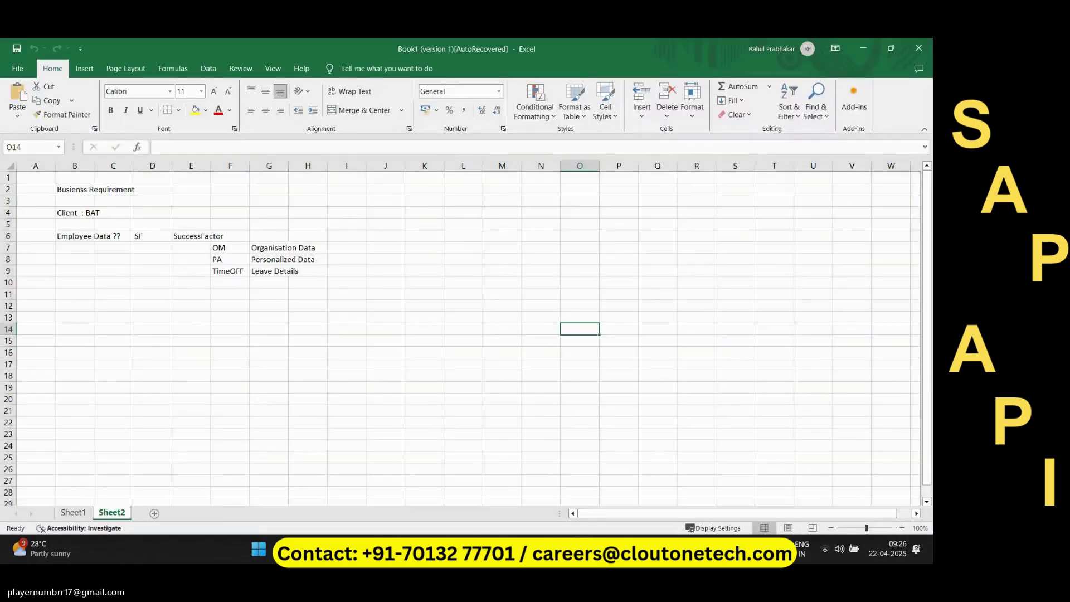
left_click(75, 513)
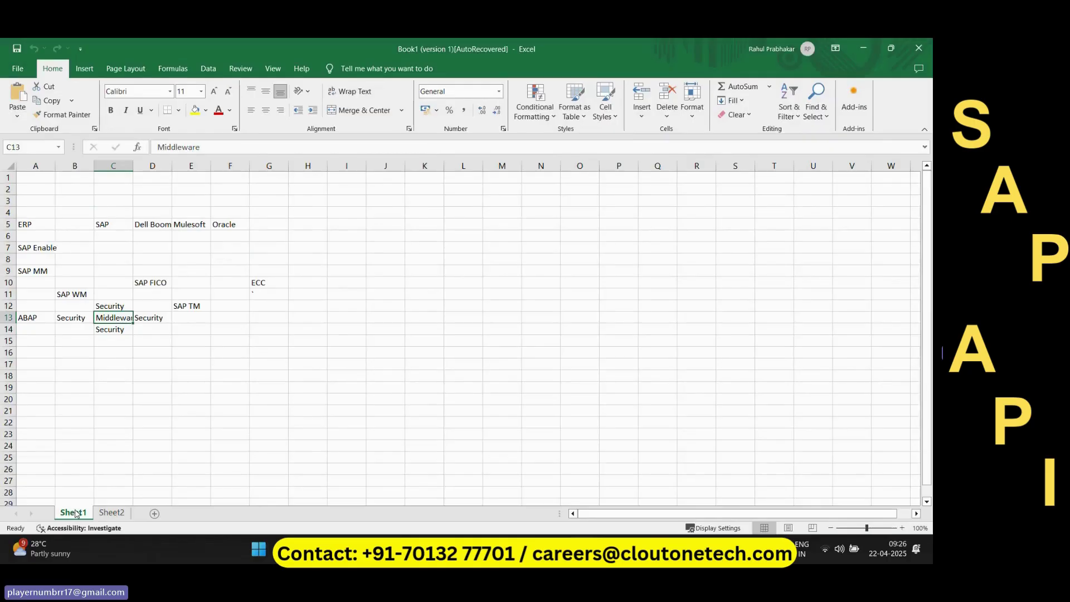
left_click(124, 513)
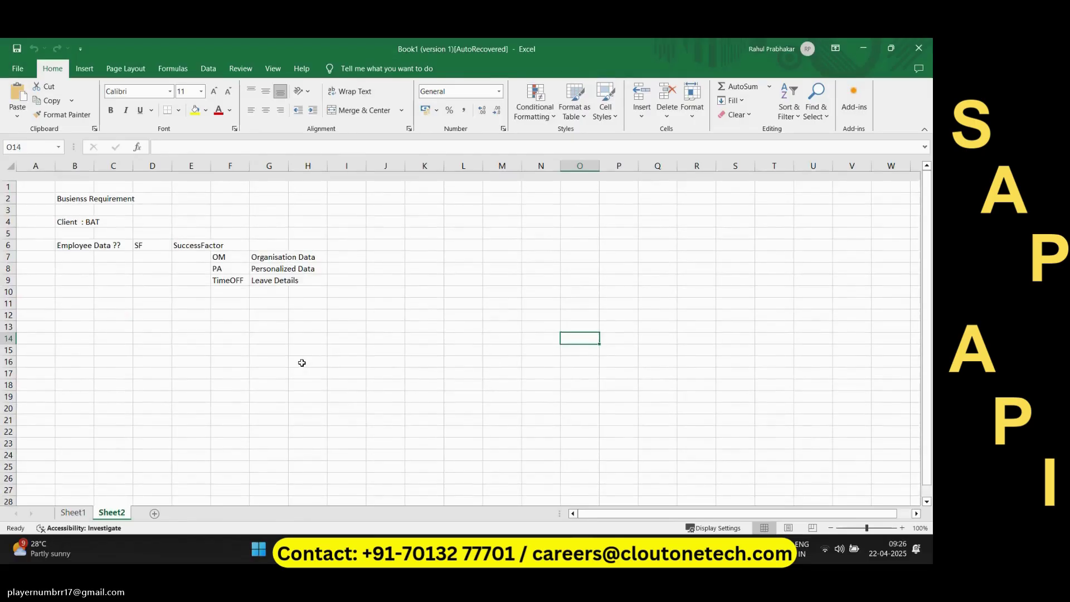
left_click(863, 48)
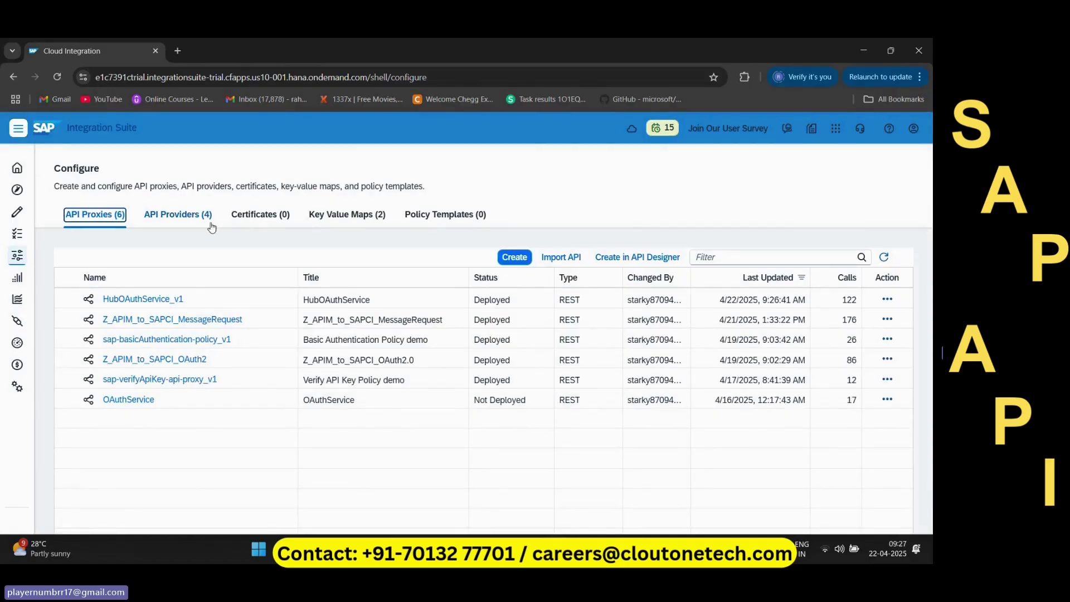
Step: Open the Engage area's list of API products
left_click(16, 321)
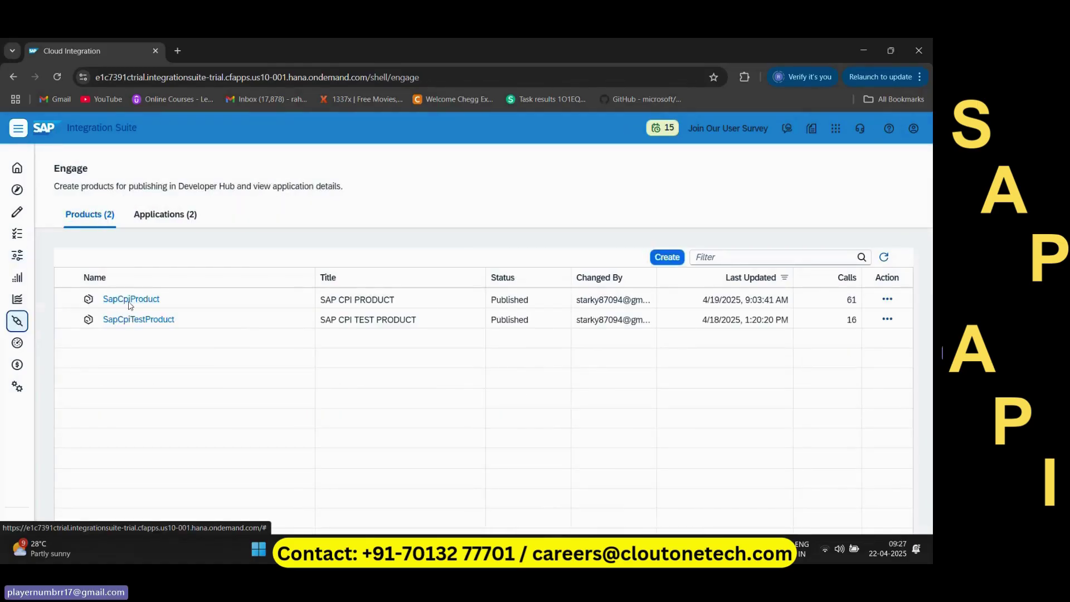